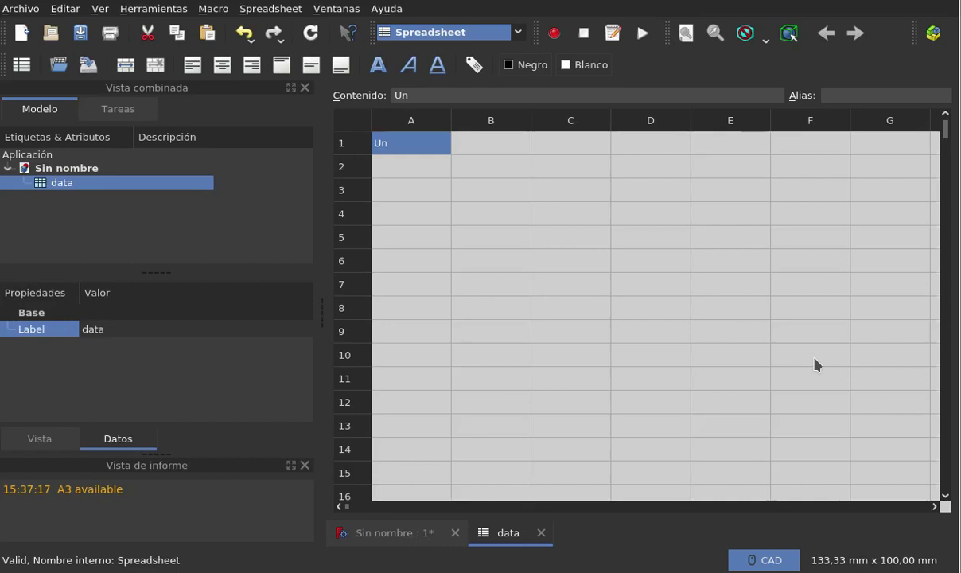
Replace cell A1's text with 'Proyecto pruebas' and widen column A to show it fully
left_click(419, 167)
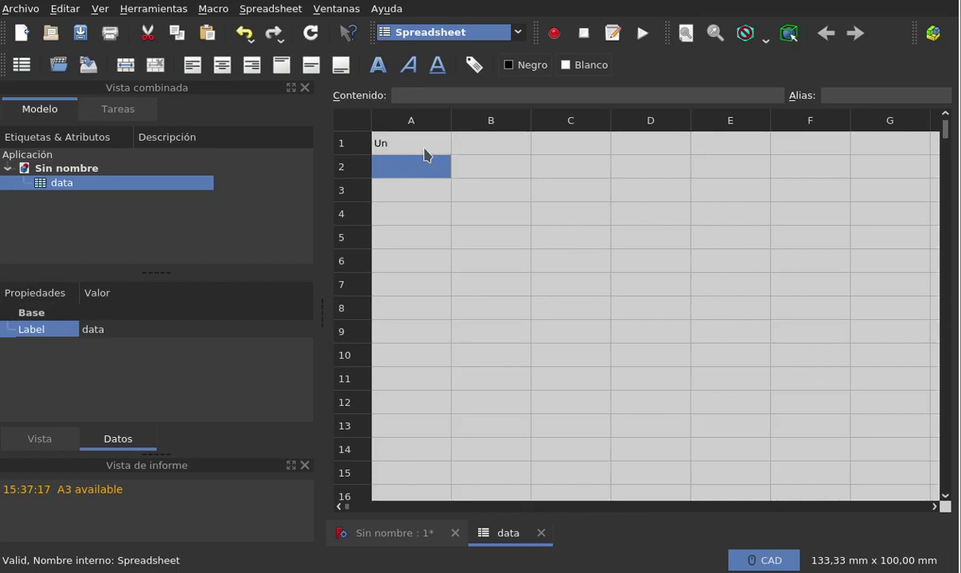
left_click(424, 153)
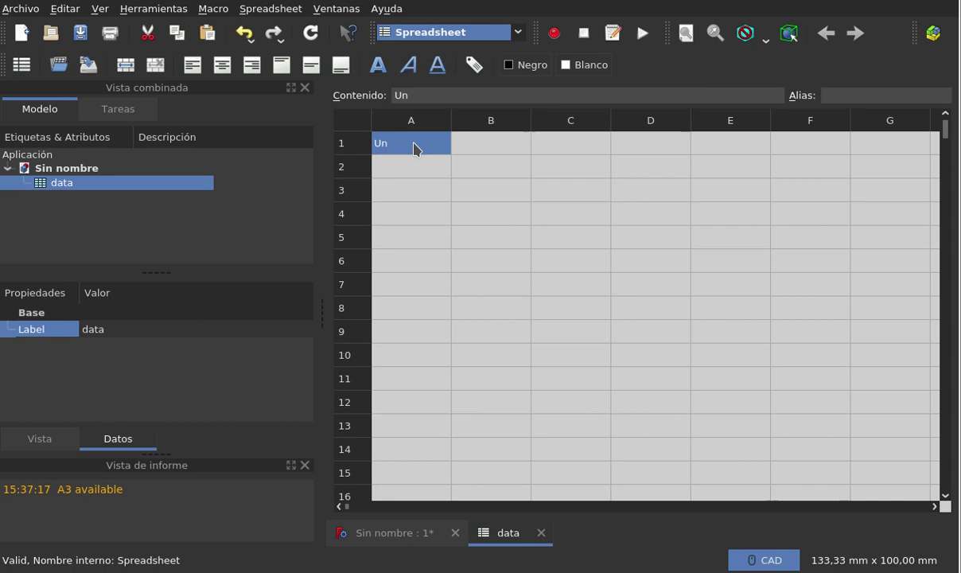
type("Pr")
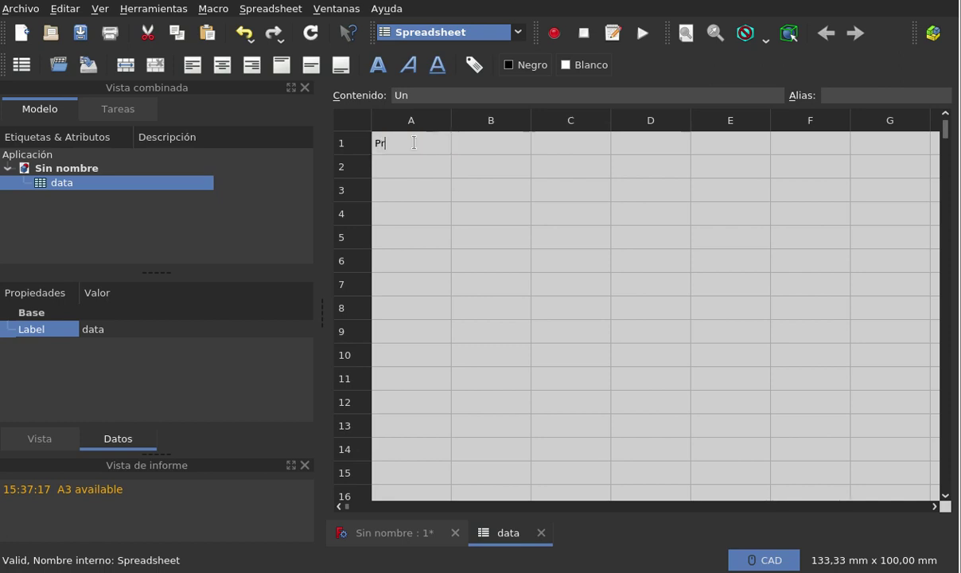
type("oye")
type("ct")
key("BackSpace")
key("BackSpace")
type("c")
key("BackSpace")
type("to")
key("BackSpace")
key("BackSpace")
type("to")
type(" prue")
type("bas")
key("Return")
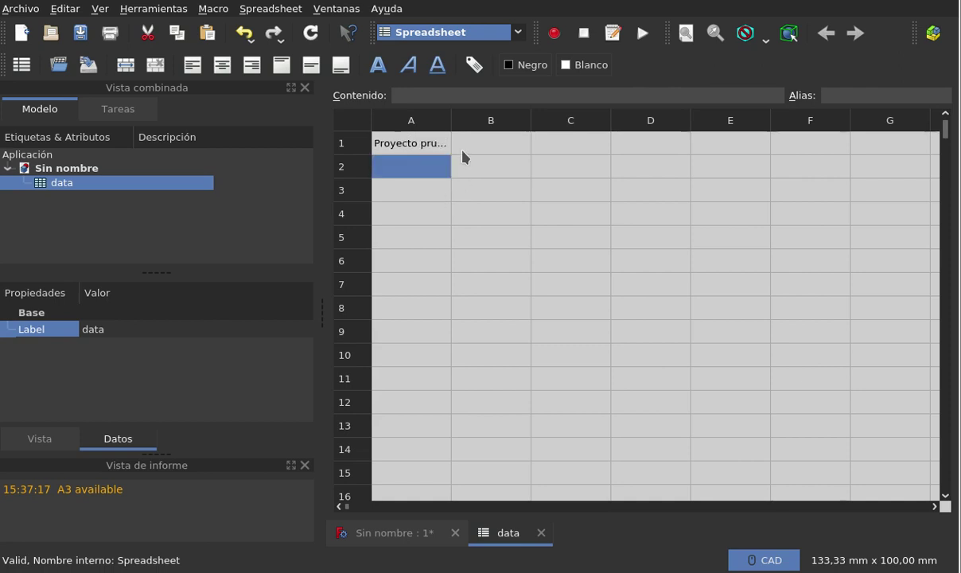
left_click_drag(450, 119, 482, 119)
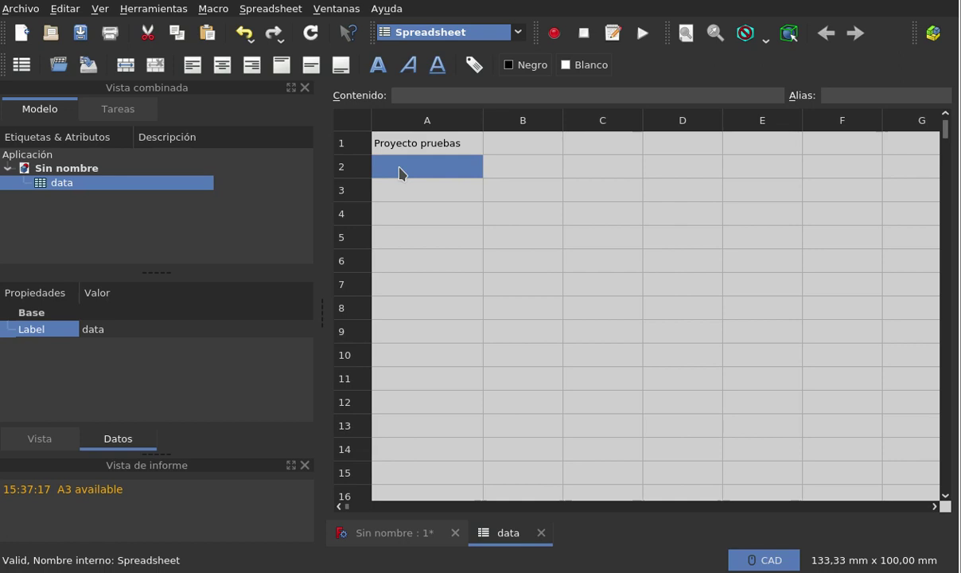
Enter the labels 'cilindroRadio' in A2 and 'cilindroAltura' in A3
type("cilin")
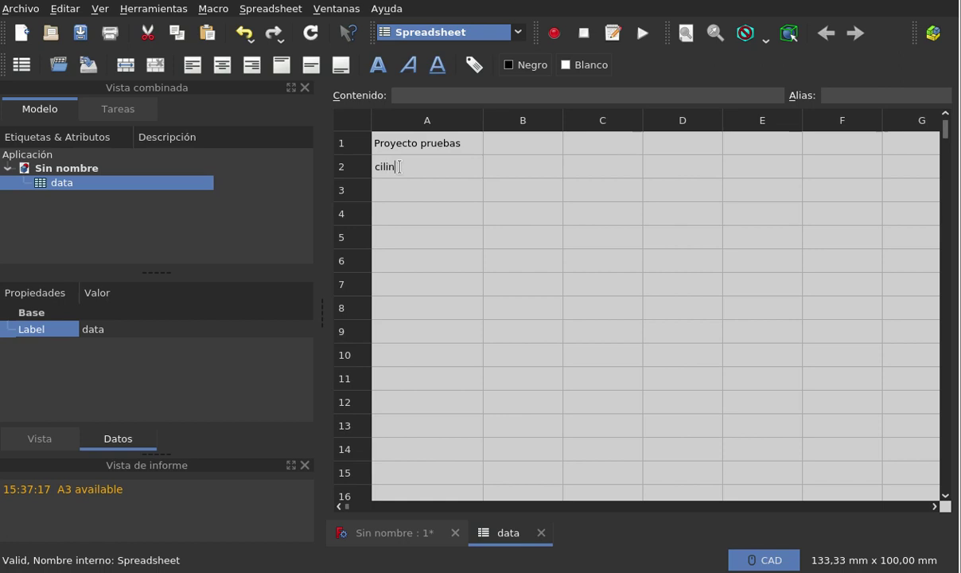
type("dro")
type("Radio")
key("Return")
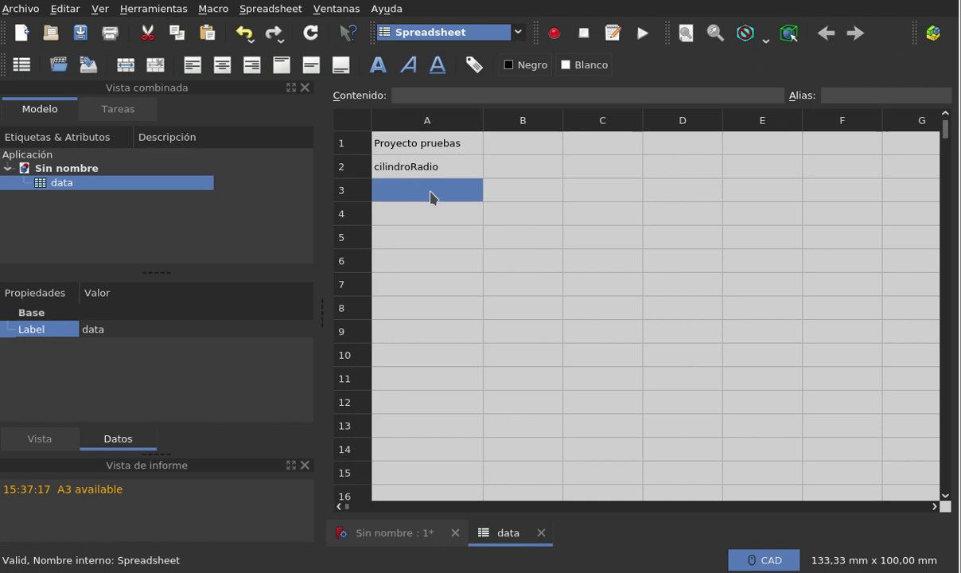
type("cilind")
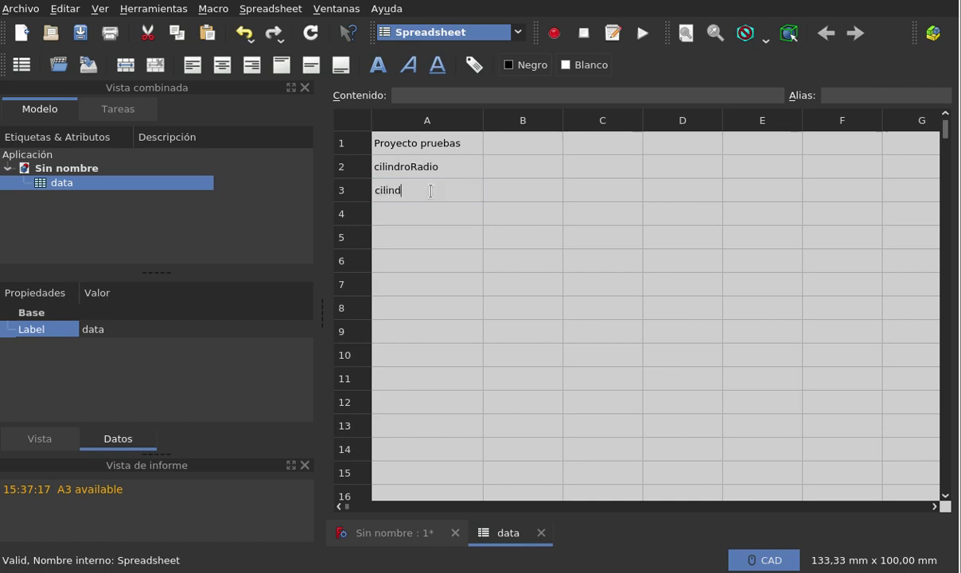
type("roAl")
type("tura")
left_click(506, 170)
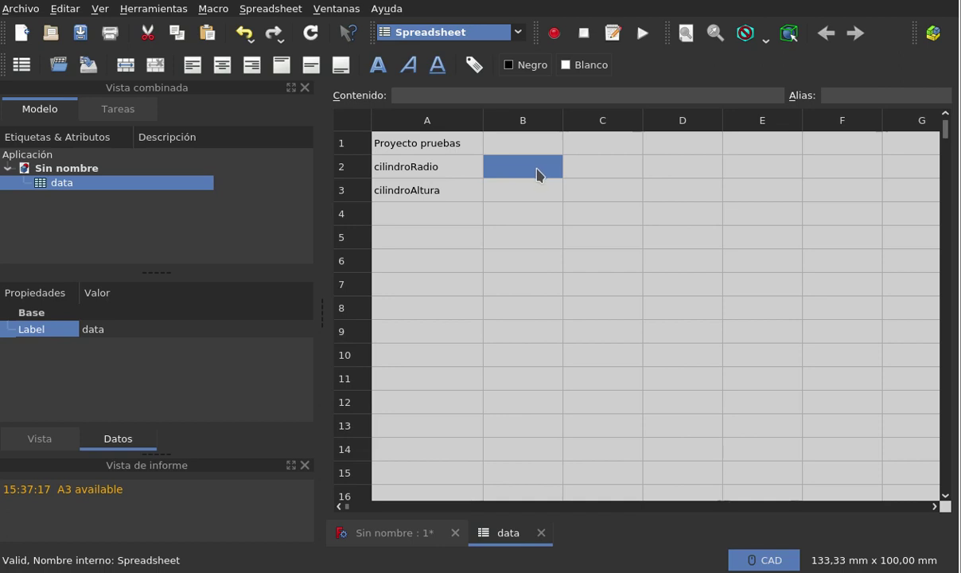
Enter 100 in cell B2 and 100 in cell B3 of the data spreadsheet
double_click(537, 175)
type("100")
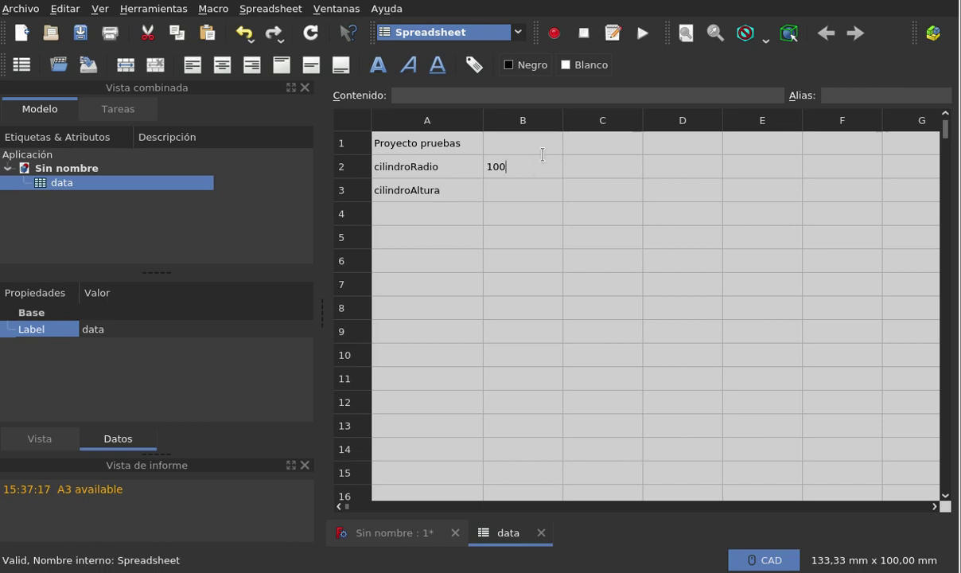
left_click(529, 193)
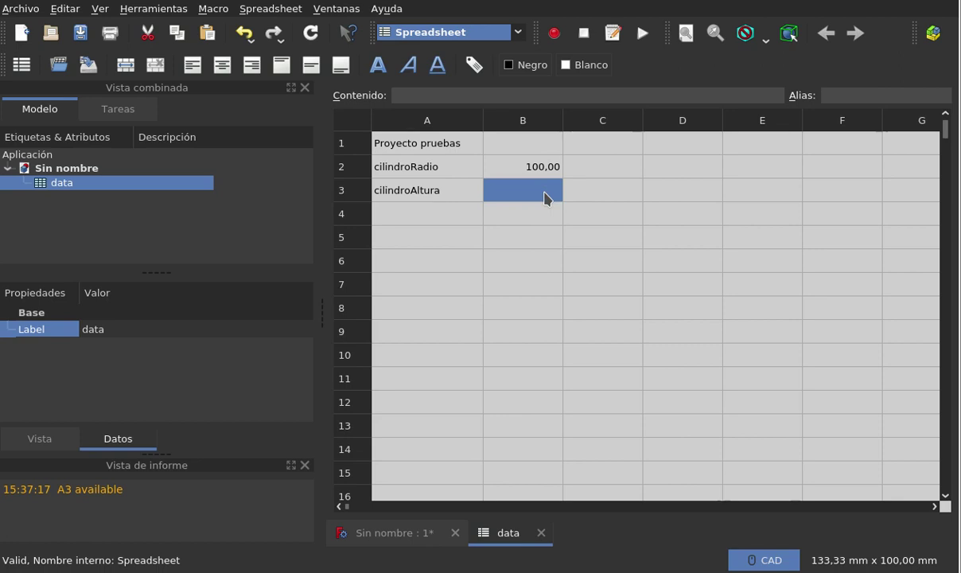
type("10")
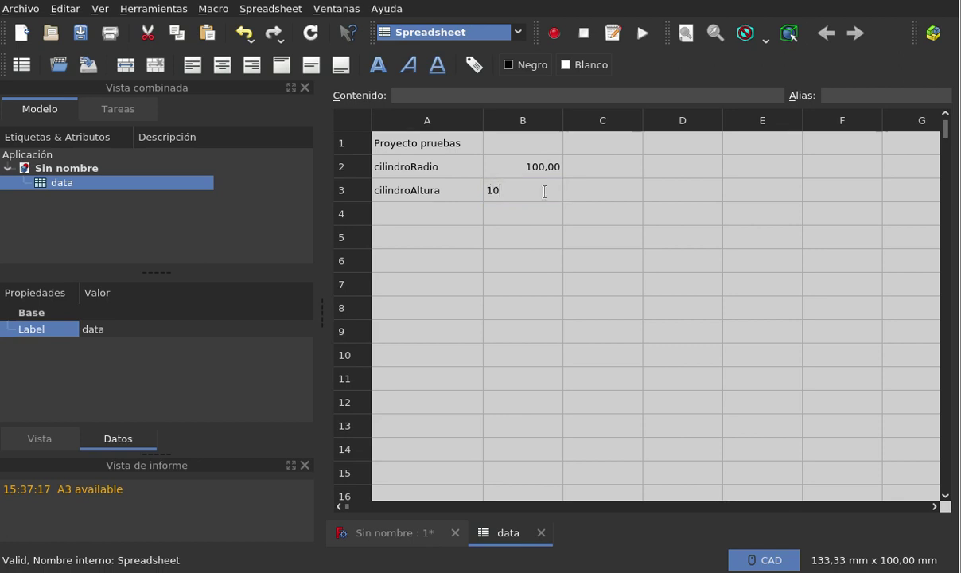
type("0")
key("Return")
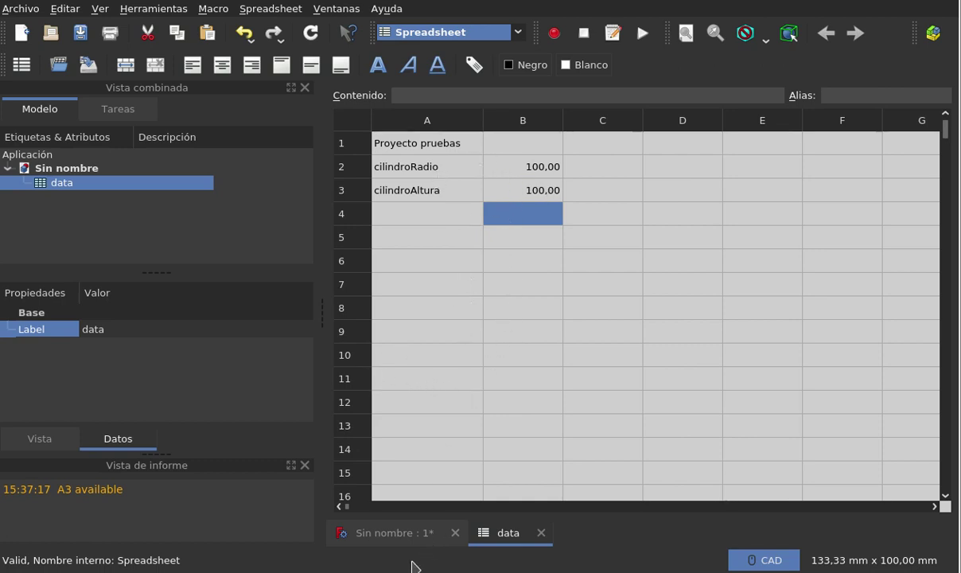
Switch from the data spreadsheet to the empty 3D view of the Sin nombre document
left_click(398, 538)
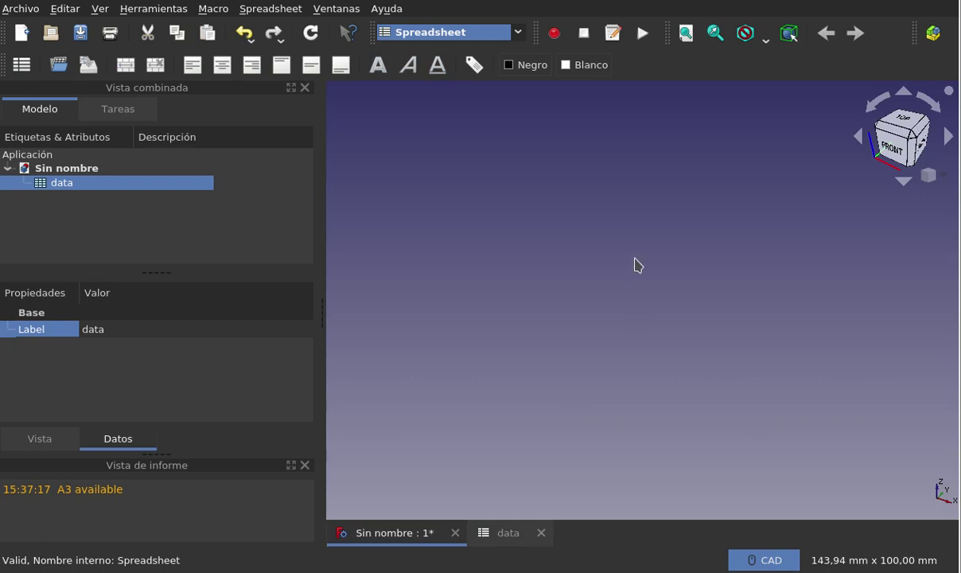
left_click(508, 533)
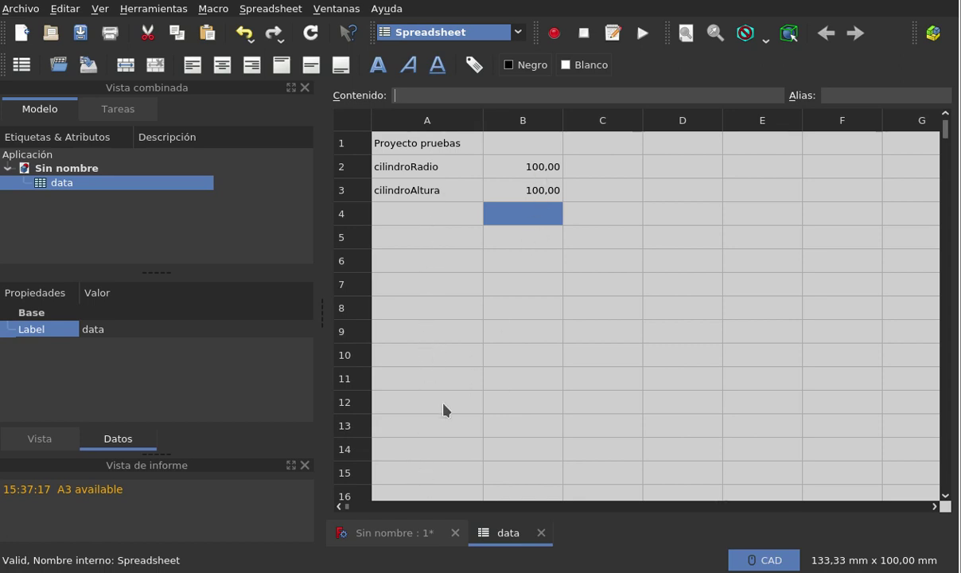
left_click(392, 539)
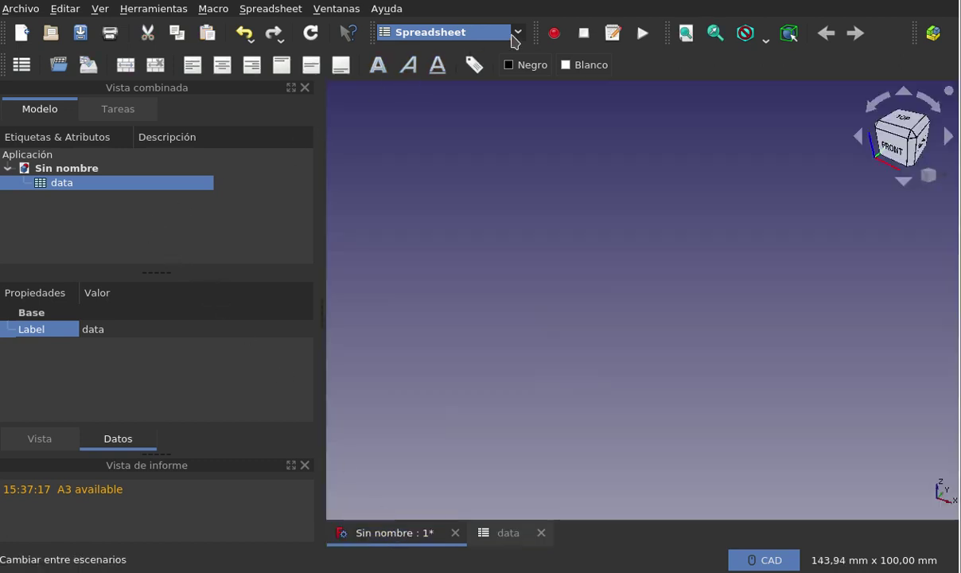
Switch to Part Design and create a new body with a sketch on XY_Plane
left_click(518, 37)
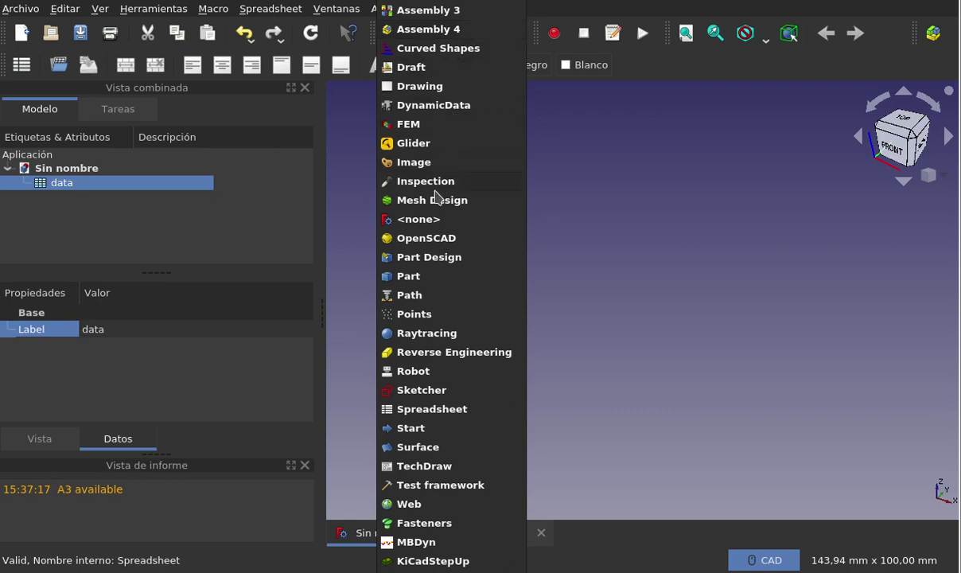
left_click(436, 258)
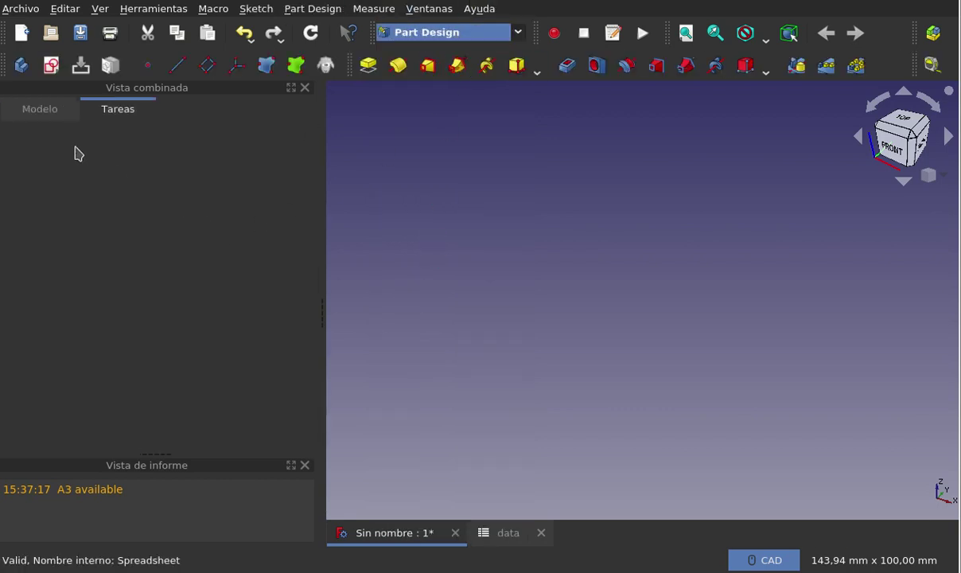
left_click(43, 112)
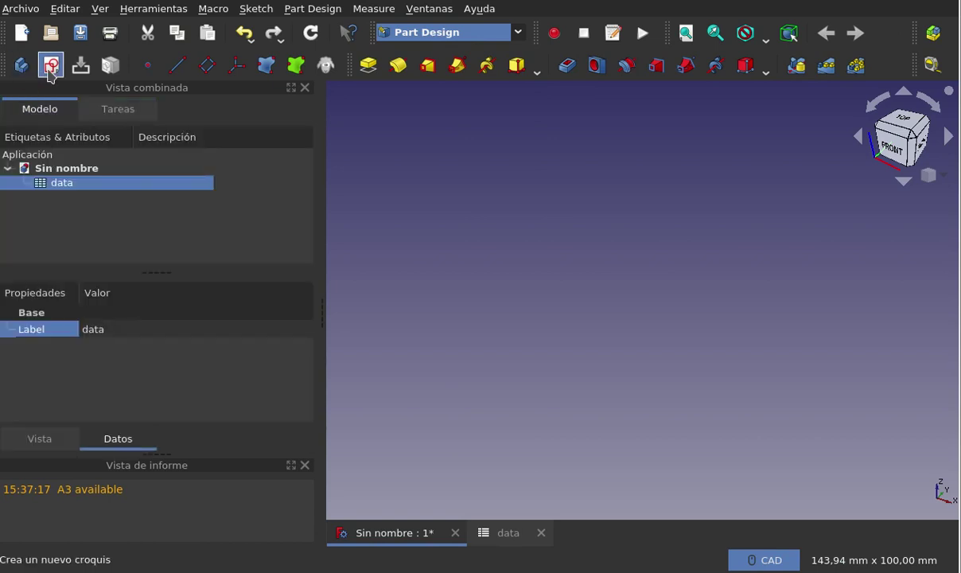
left_click(51, 65)
left_click(86, 213)
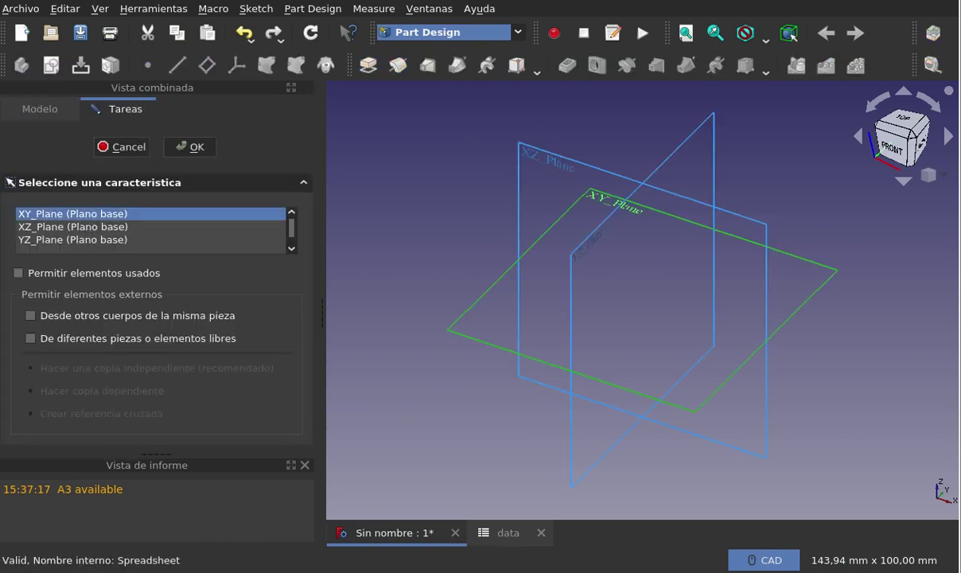
double_click(86, 215)
left_click(39, 170)
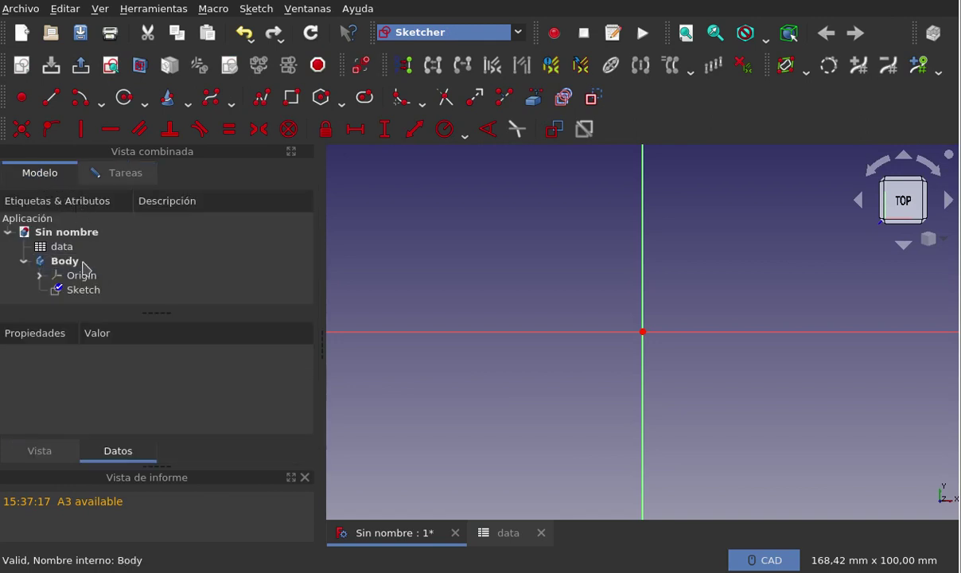
Draw a circle centred on the origin and add a Radius constraint to it
left_click(113, 176)
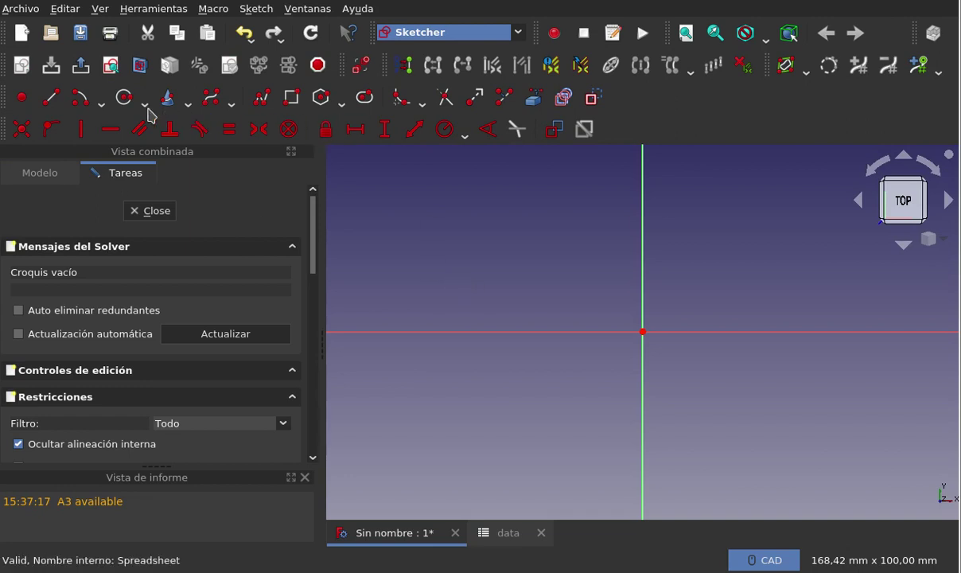
left_click(123, 97)
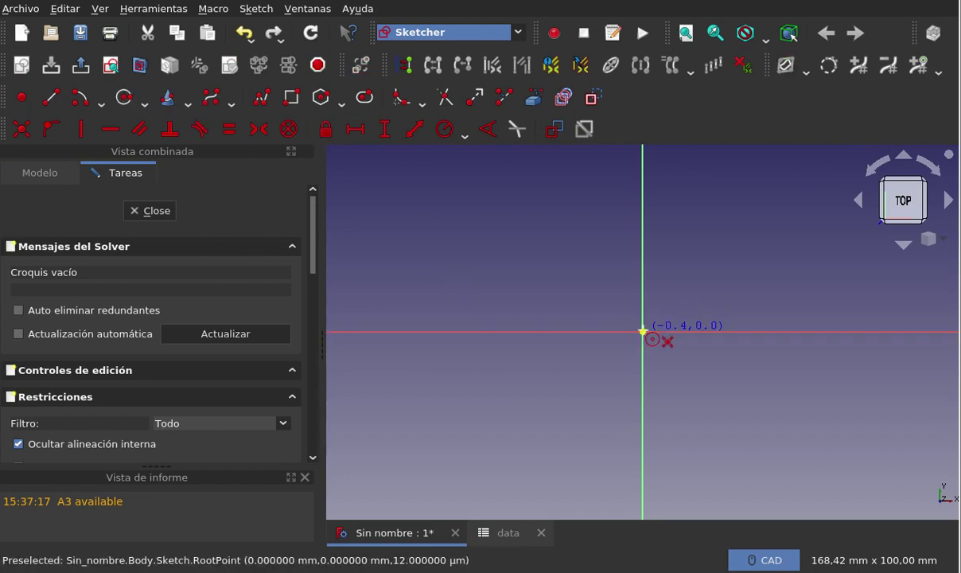
left_click(643, 331)
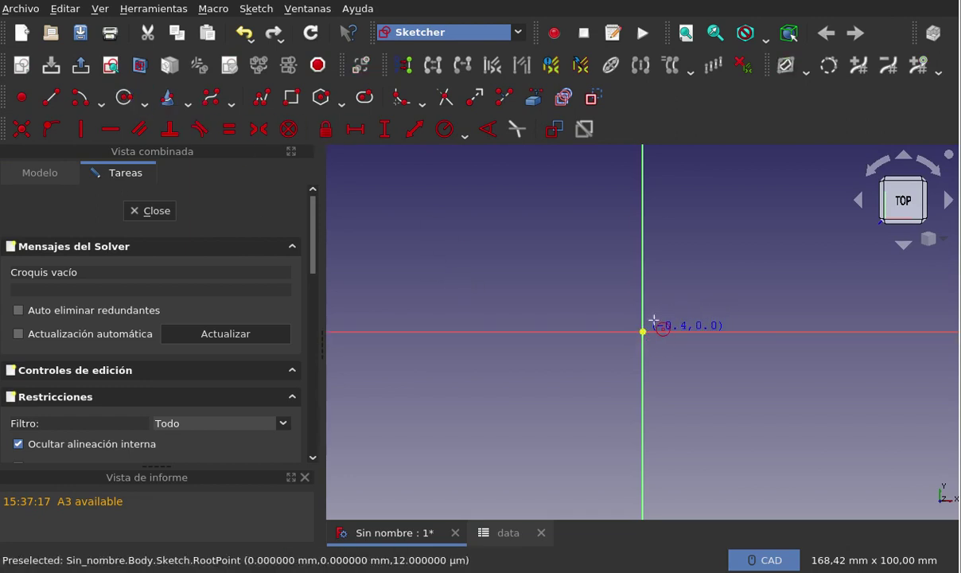
left_click(697, 253)
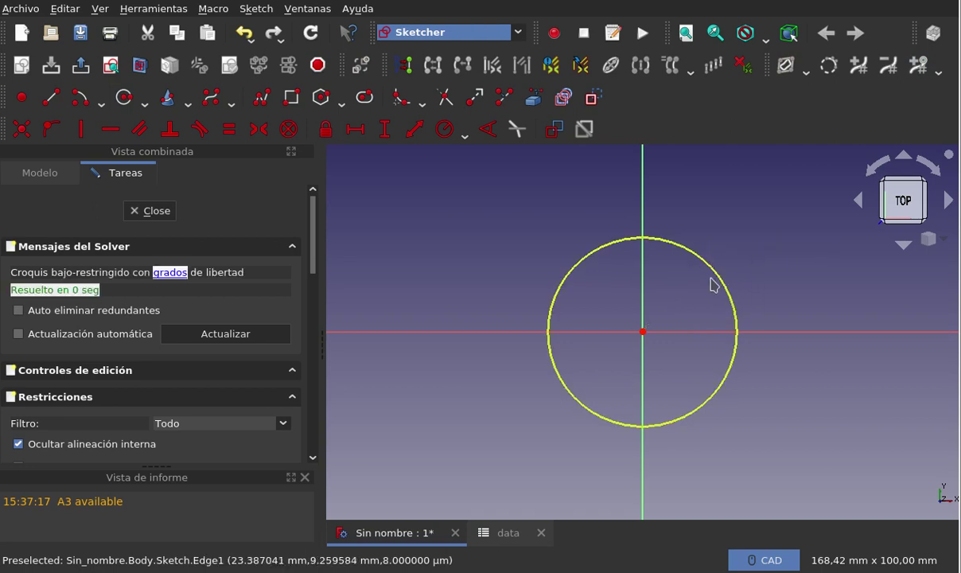
left_click(733, 329)
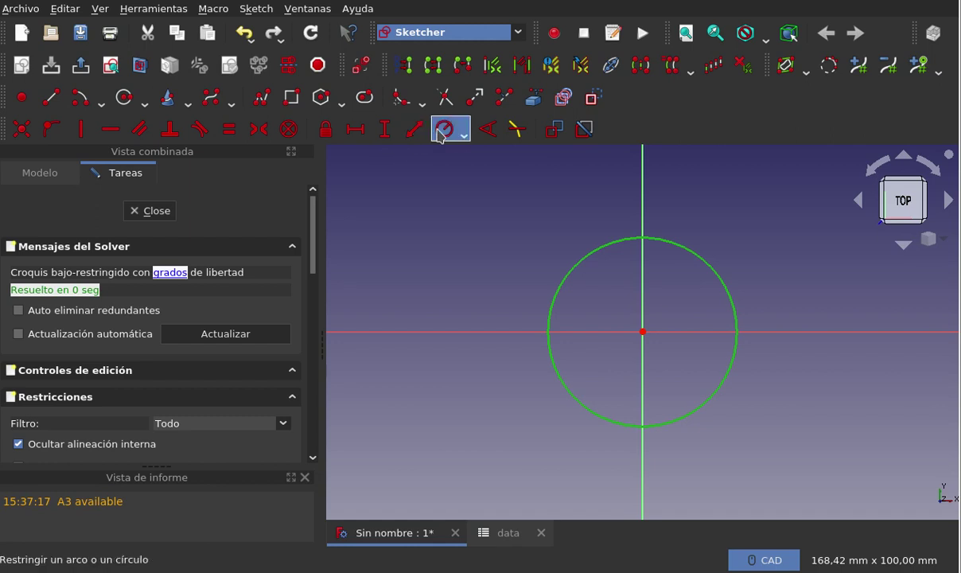
left_click(444, 129)
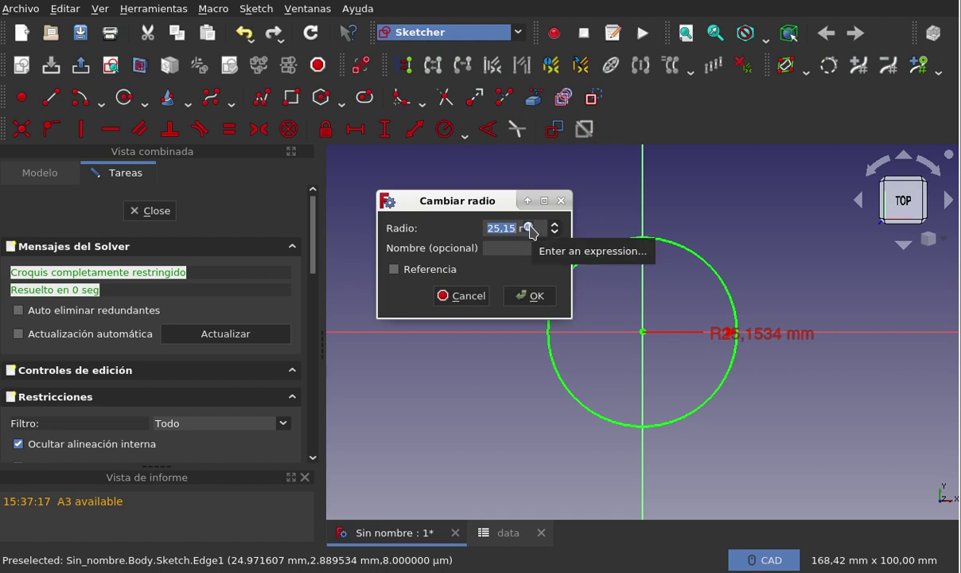
Set the circle's radius to the expression <<data>>.B2, giving 100 mm
left_click(530, 229)
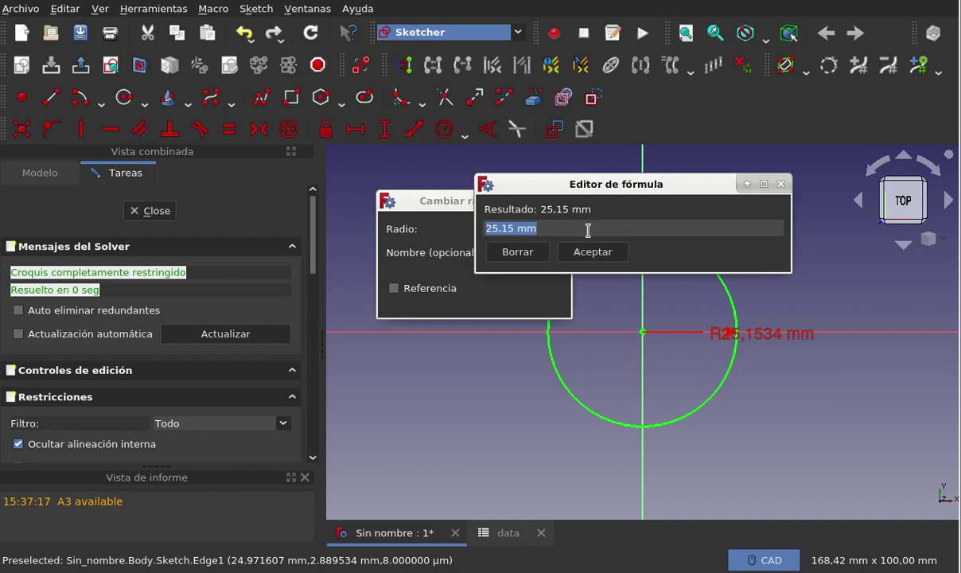
type("data")
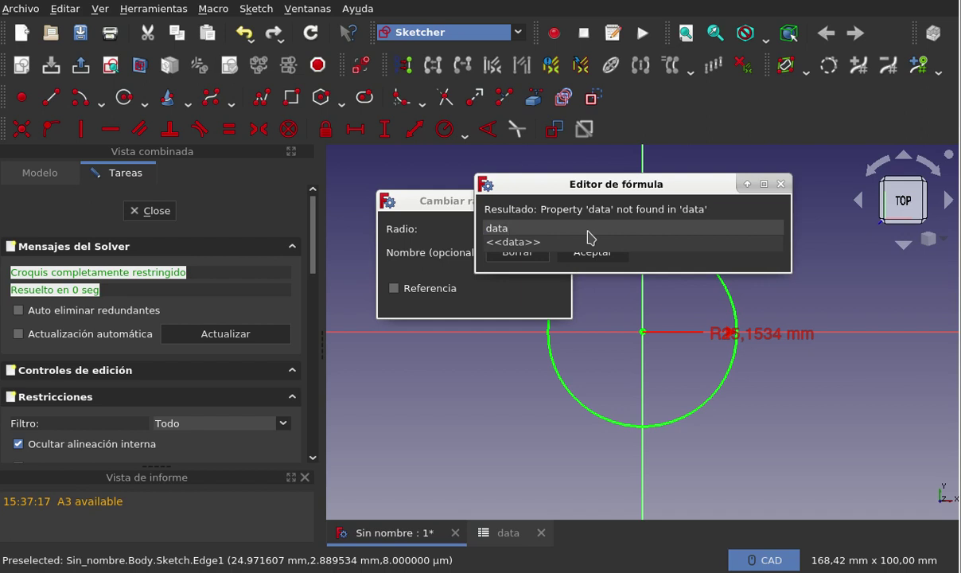
left_click(585, 241)
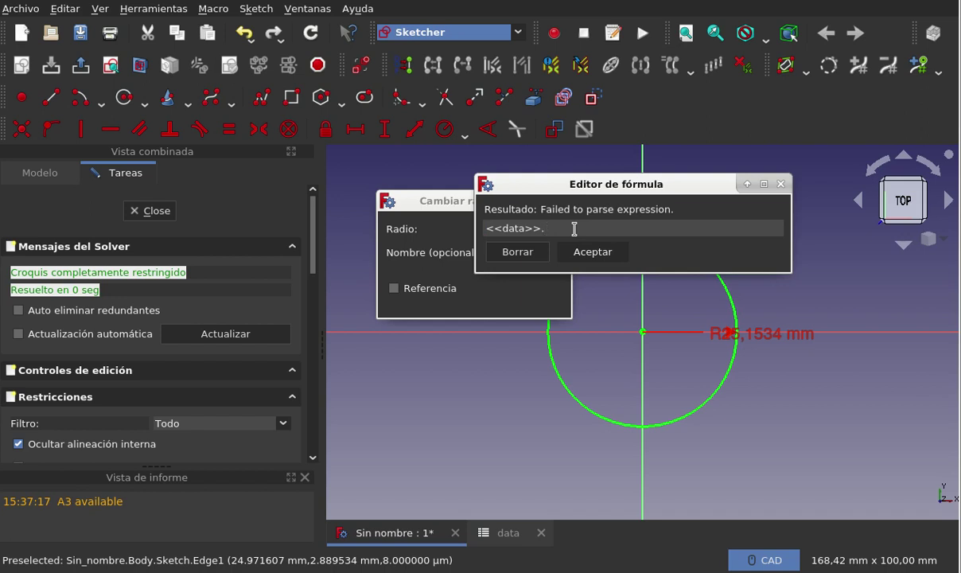
type("B")
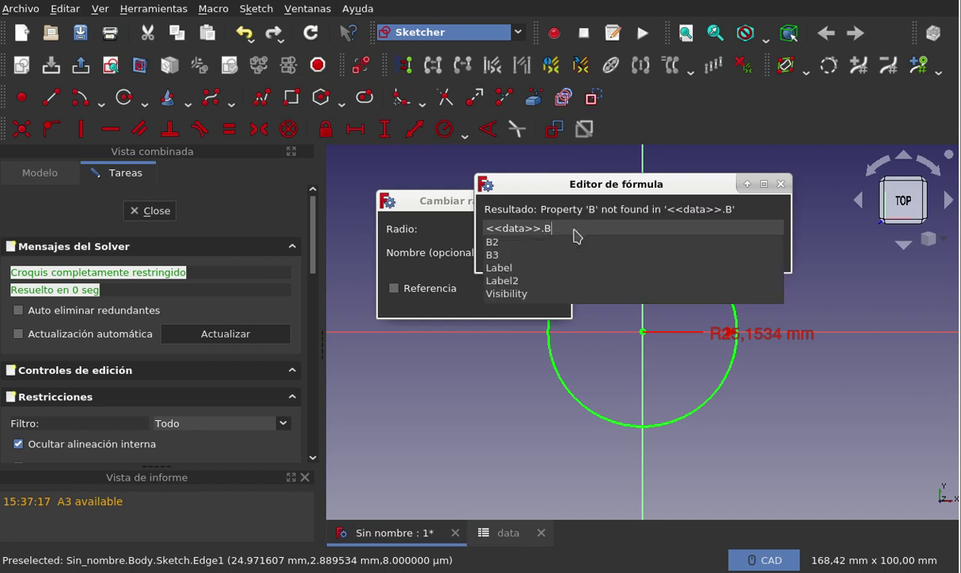
type("2")
left_click(509, 242)
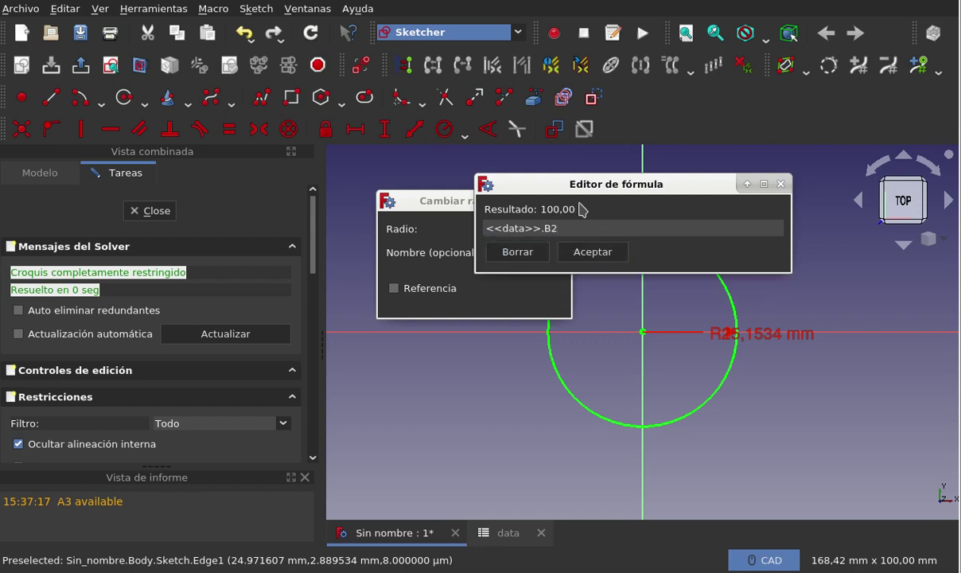
left_click(570, 248)
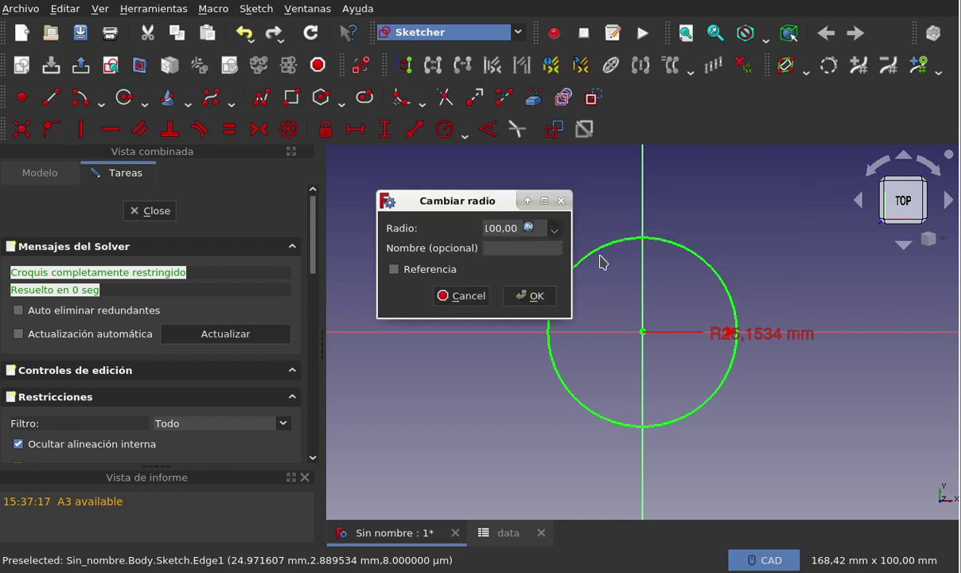
left_click(513, 296)
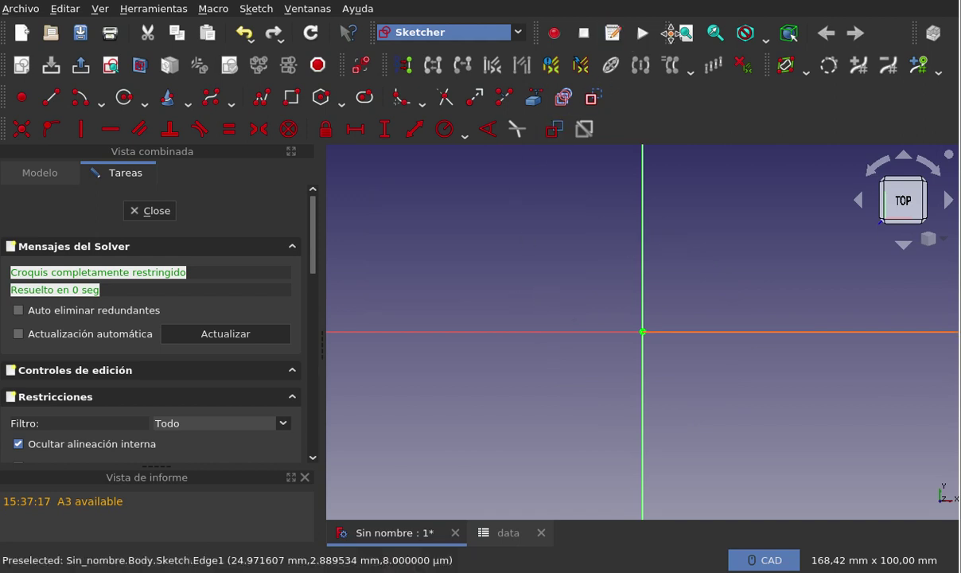
Close the sketch and pad it, previewing a 10 mm thick disc
left_click(685, 33)
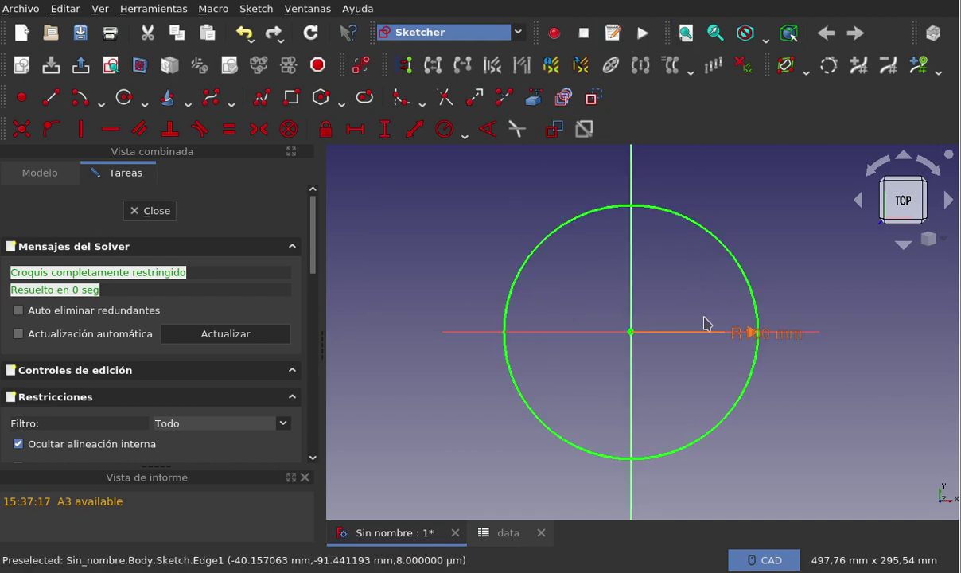
left_click(166, 213)
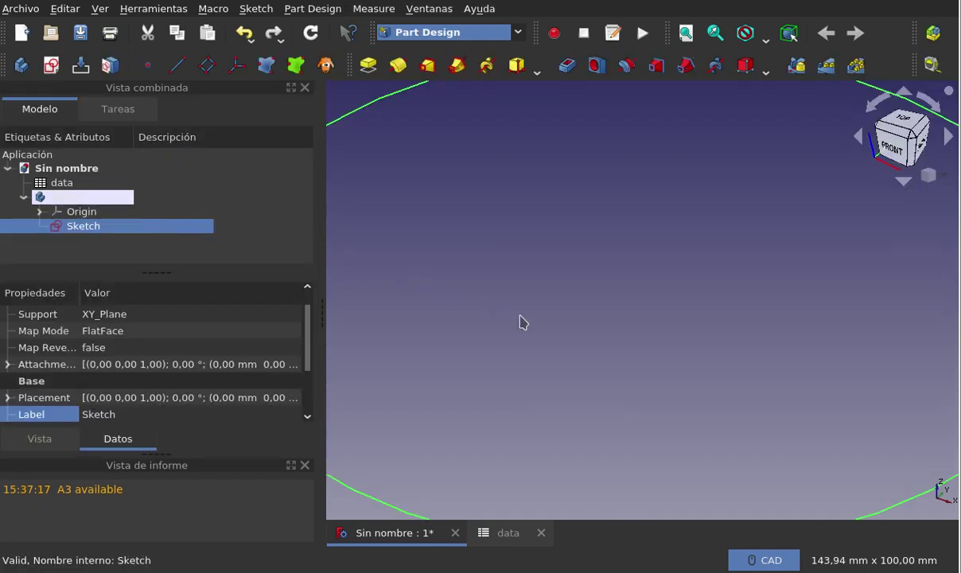
scroll(519, 321, "down", 4)
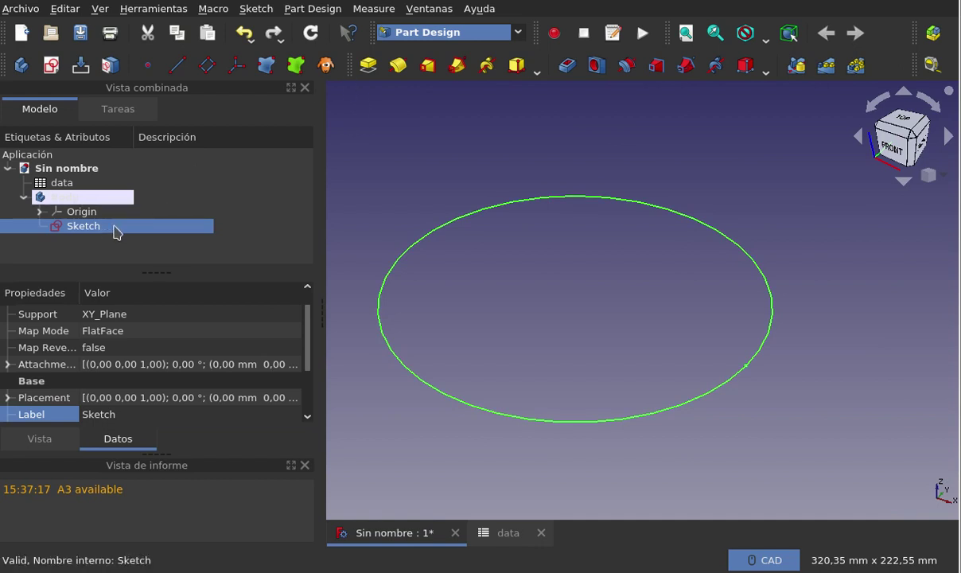
left_click(379, 198)
left_click(84, 229)
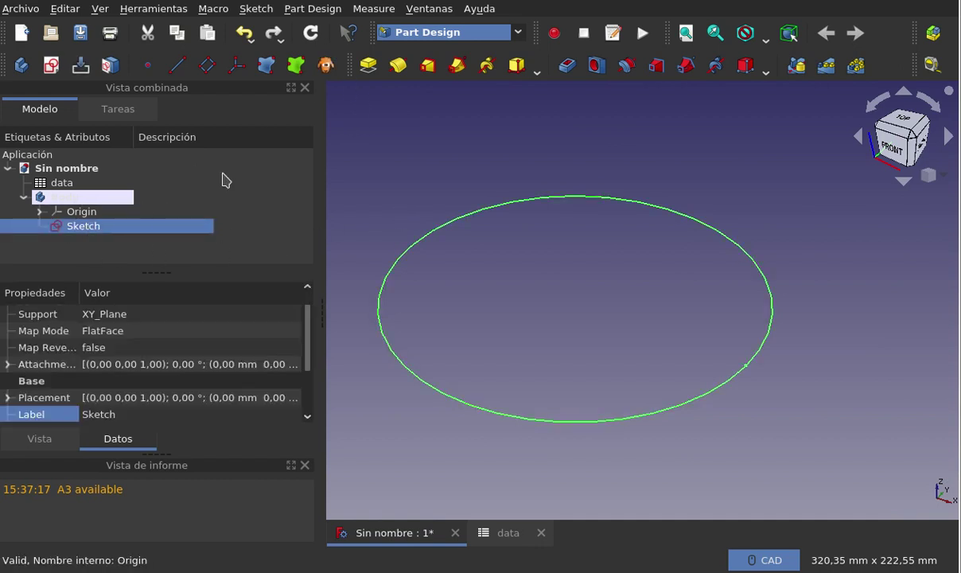
left_click(367, 64)
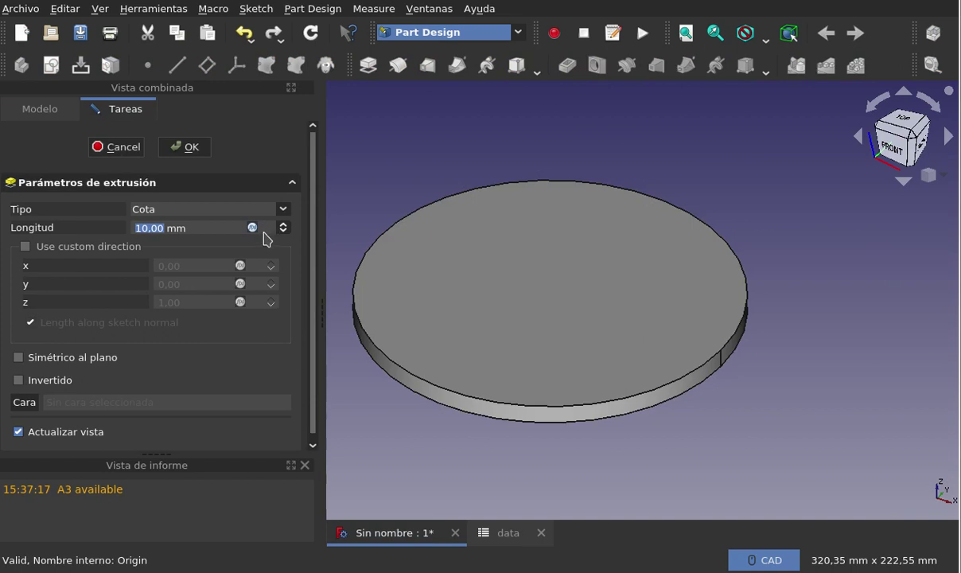
Start a pad Length expression referencing the data spreadsheet
left_click(252, 227)
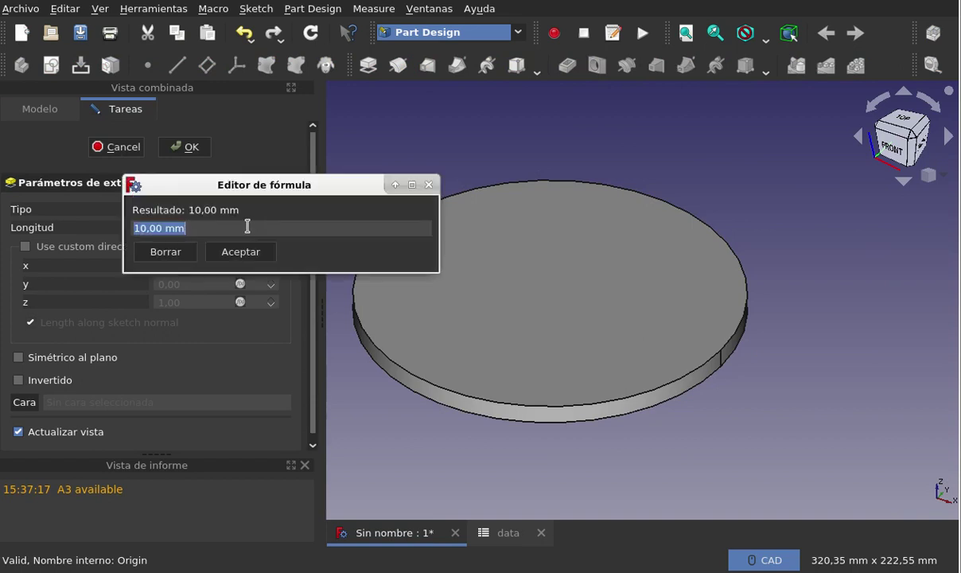
type("da")
left_click(201, 241)
type(".")
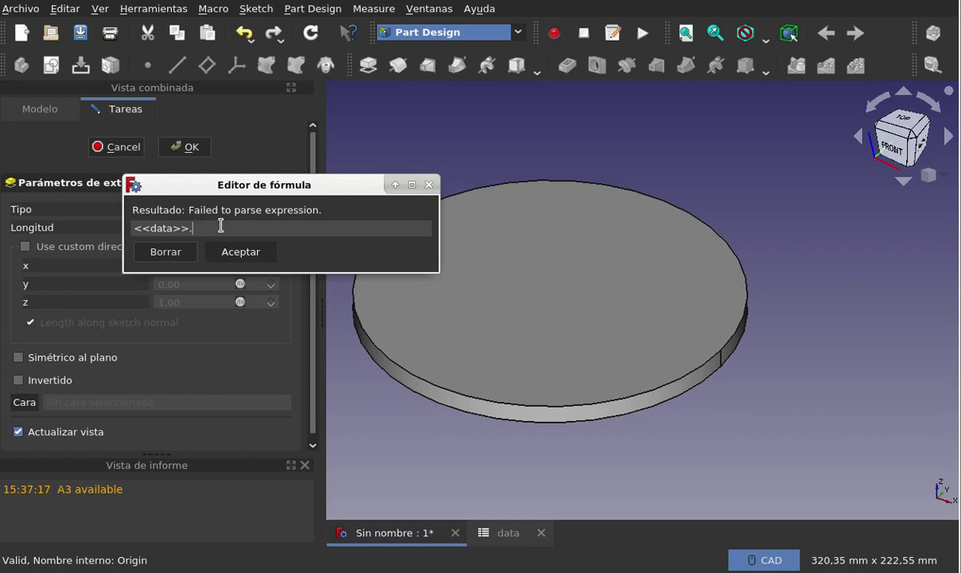
type("a")
type("f")
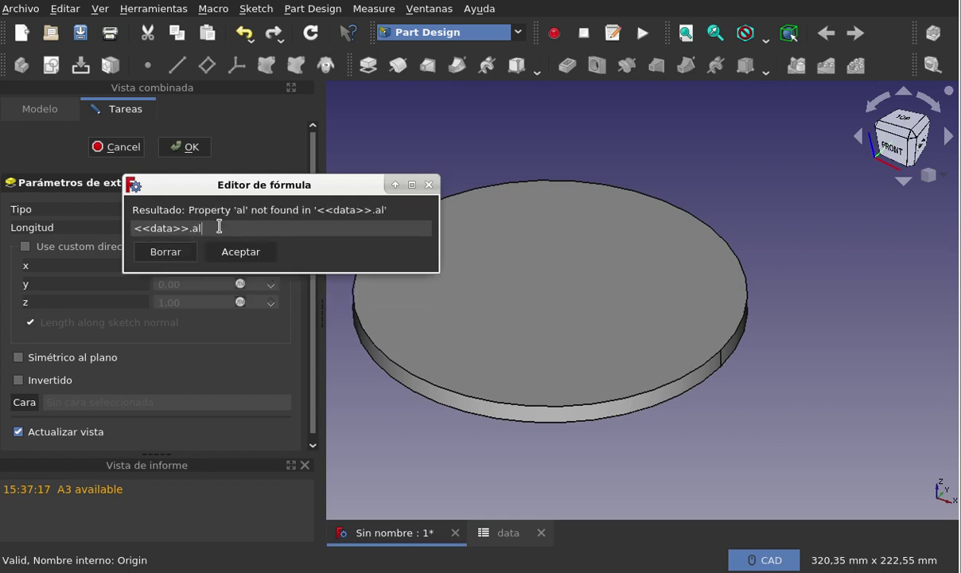
key("BackSpace")
key("BackSpace")
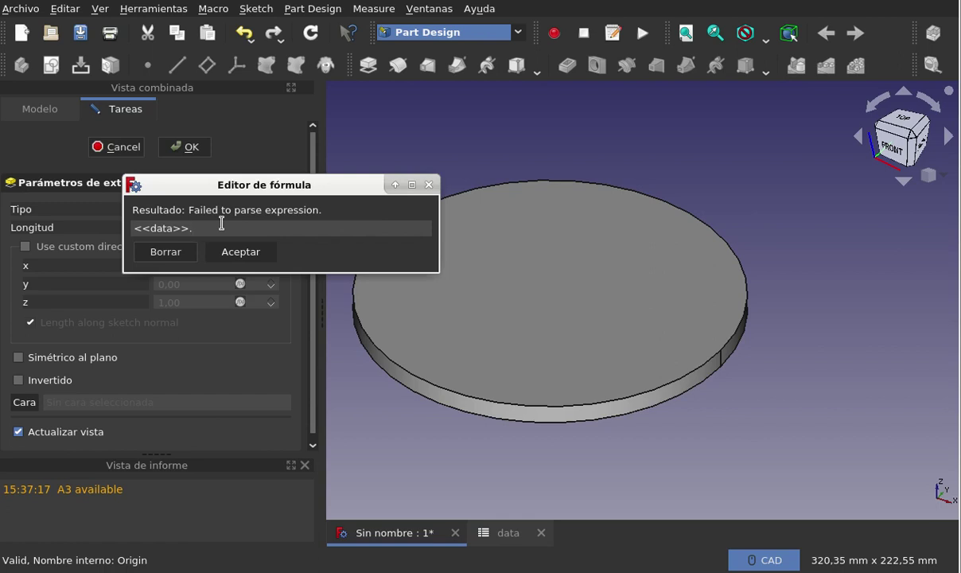
type("C")
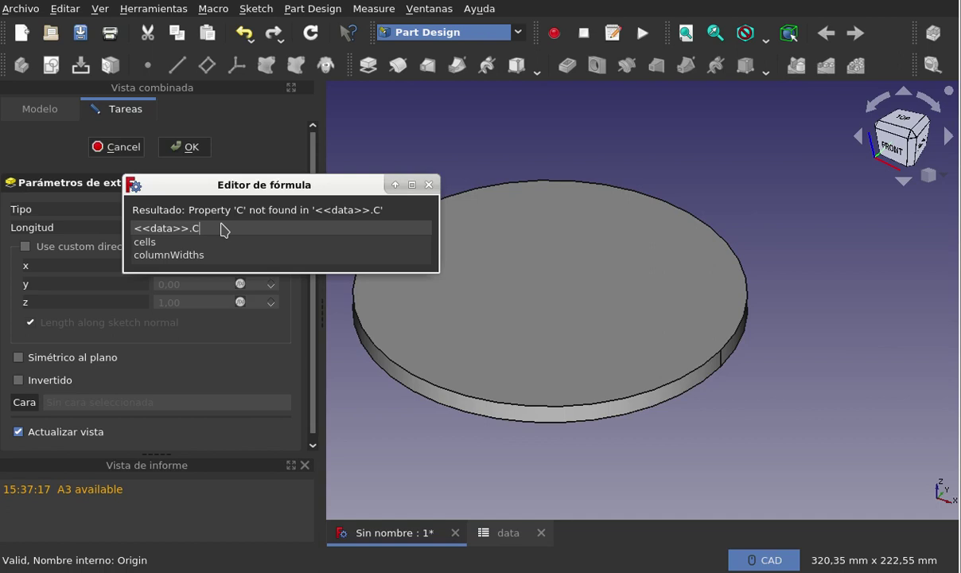
type("2")
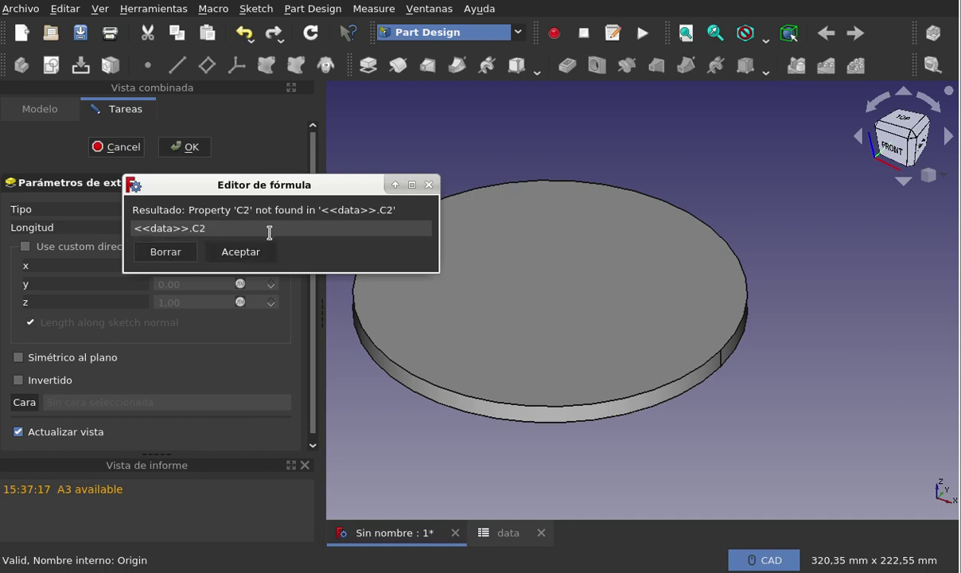
Check the spreadsheet's cell names and correct the Length reference to <<data>>.B3
left_click(513, 534)
left_click_drag(336, 184, 345, 250)
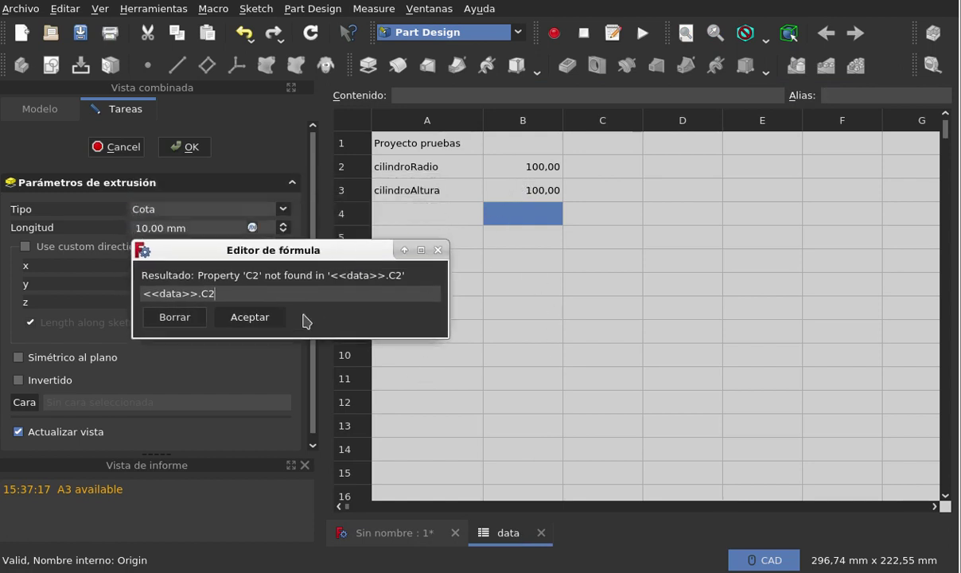
key("BackSpace")
key("BackSpace")
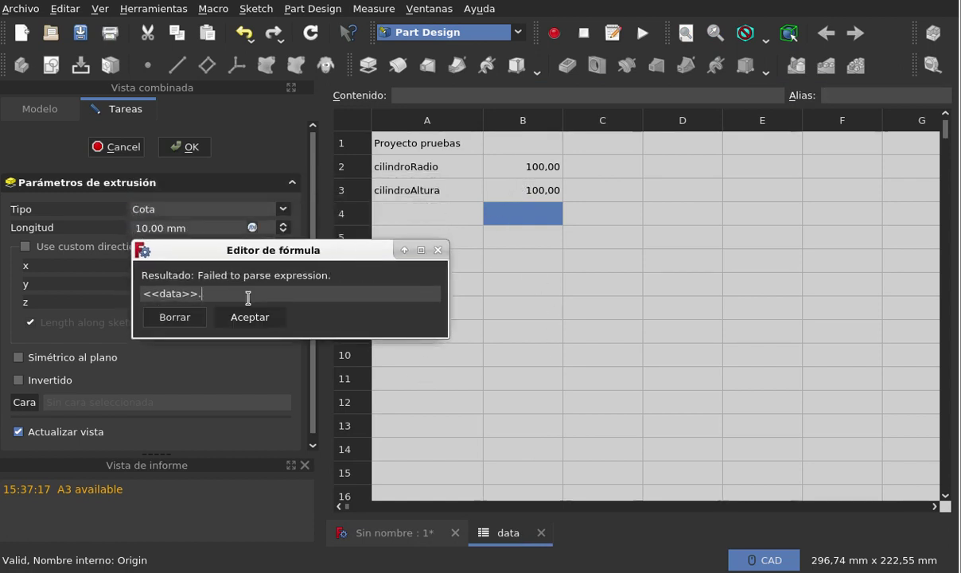
type("C3")
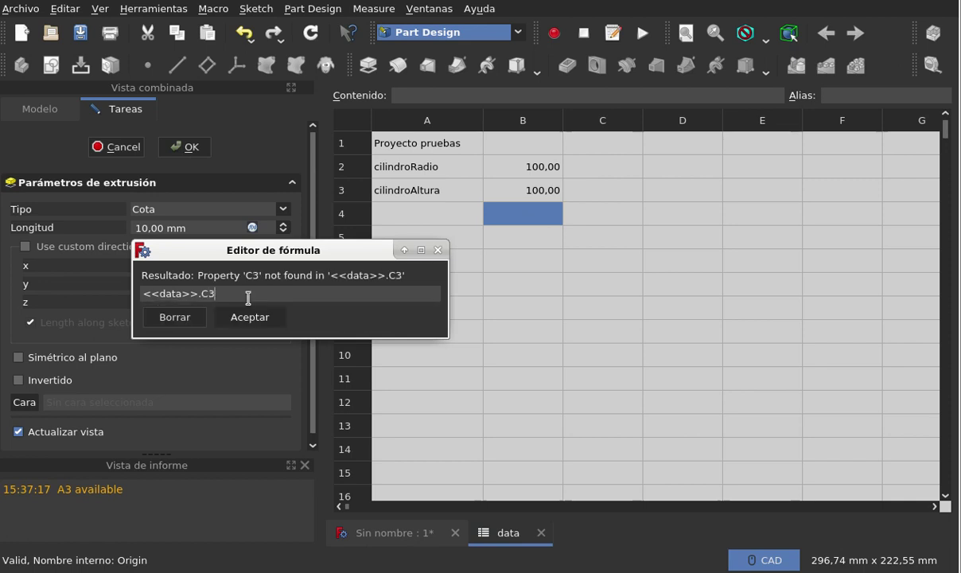
key("BackSpace")
key("BackSpace")
type("B")
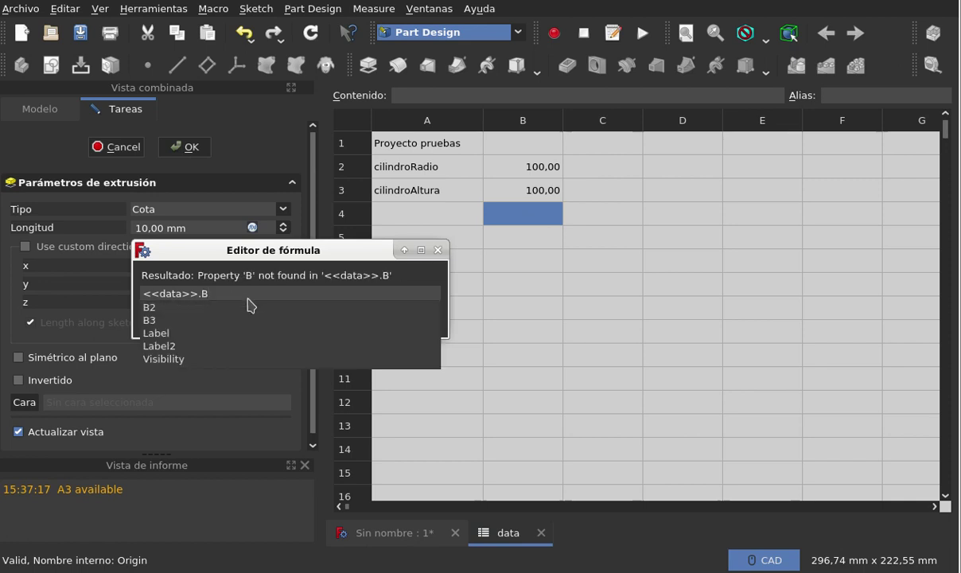
type("3")
key("Return")
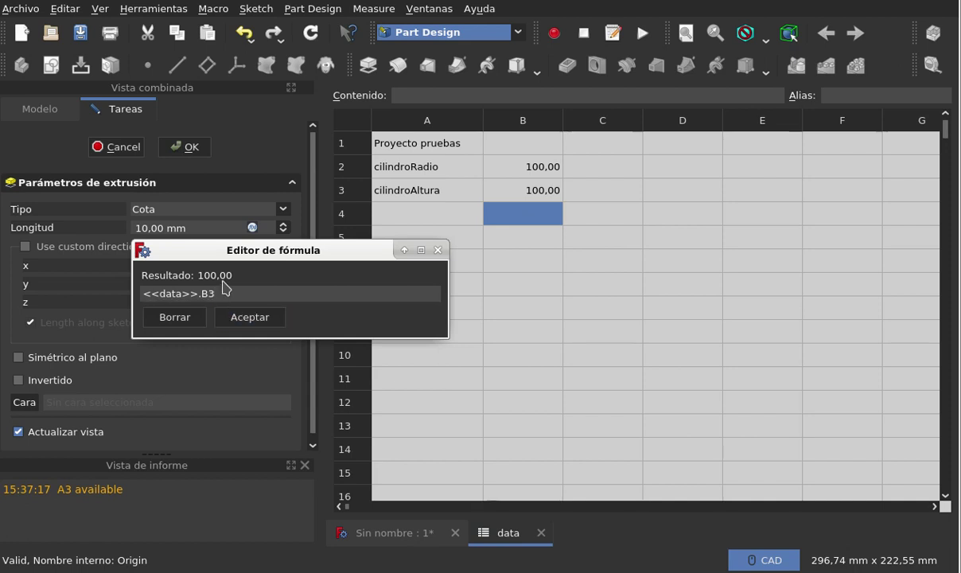
left_click(241, 318)
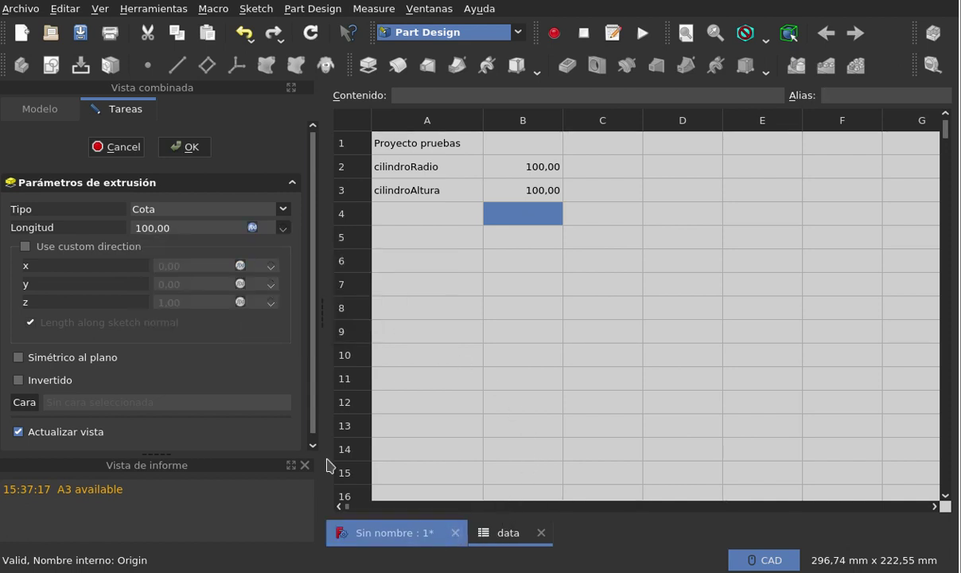
Inspect the 100-tall cylinder in 3D, confirm the Pad, and show the data spreadsheet
left_click(398, 533)
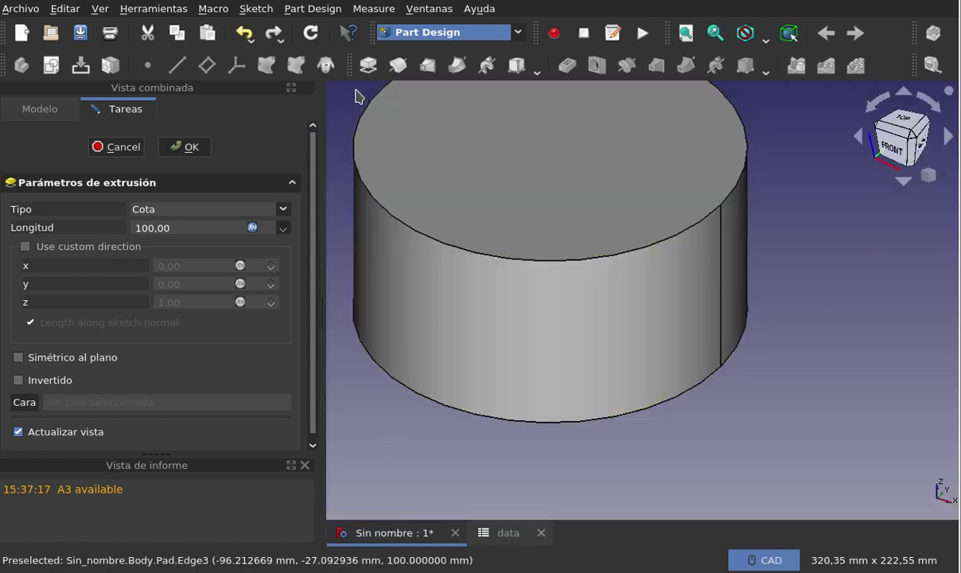
scroll(356, 96, "up", 2)
scroll(382, 118, "down", 1)
scroll(762, 445, "down", 2)
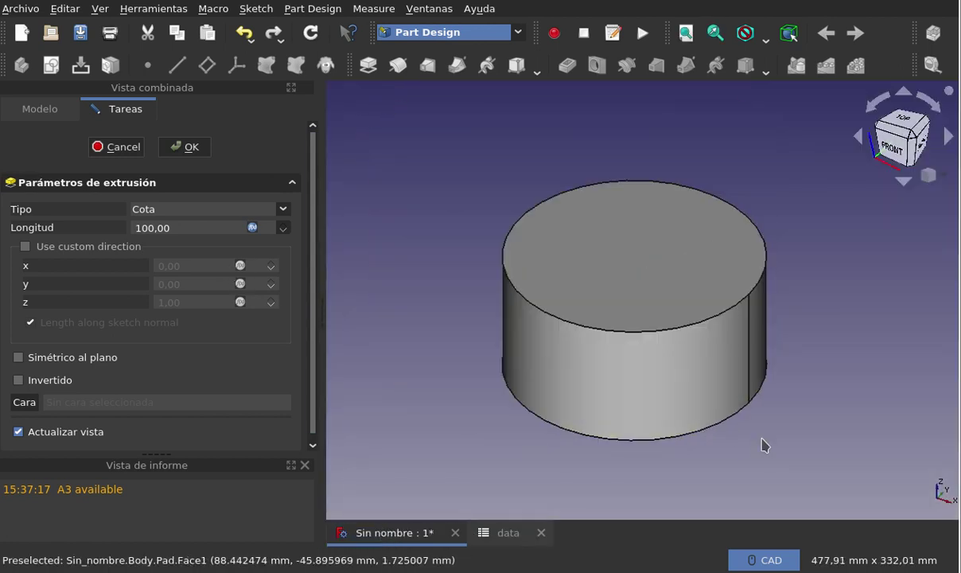
left_click(191, 147)
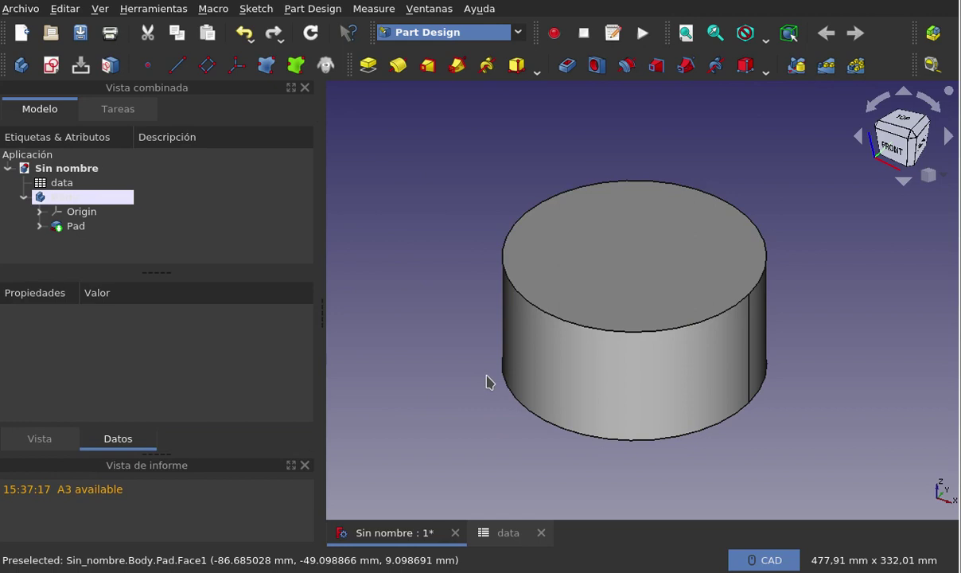
left_click(513, 532)
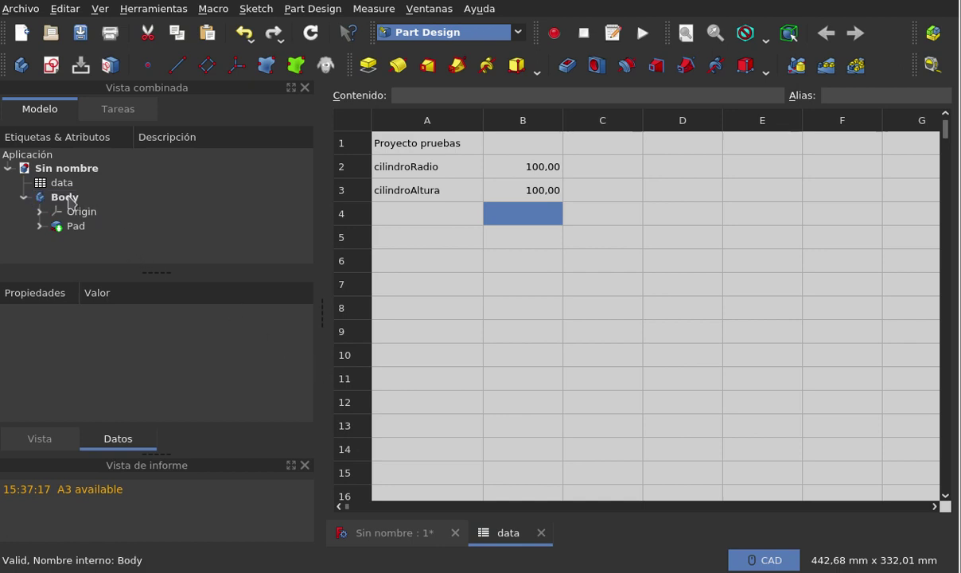
Collapse the Body, check the padded cylinder in 3D, then return to the 'data' spreadsheet
left_click(24, 197)
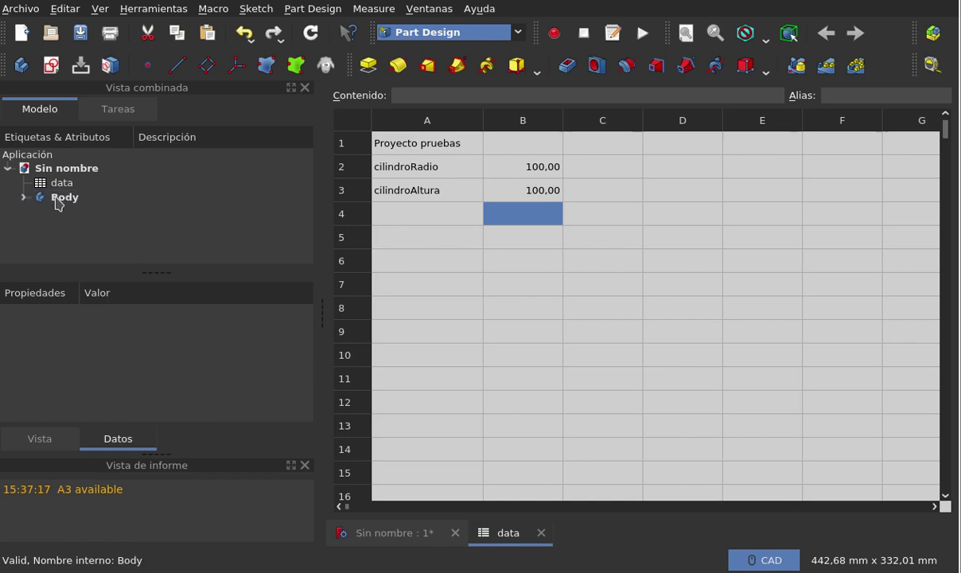
double_click(59, 199)
left_click(426, 278)
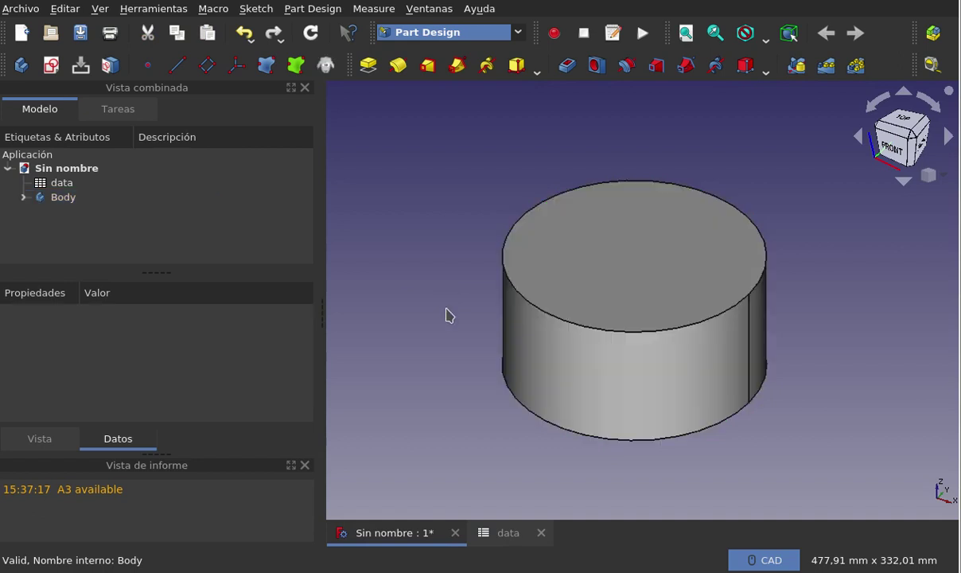
left_click(503, 530)
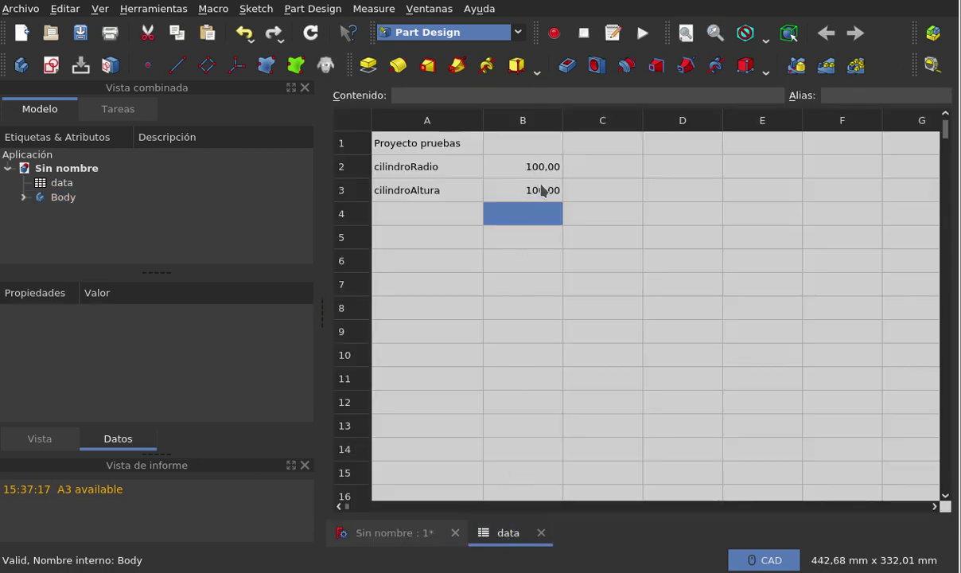